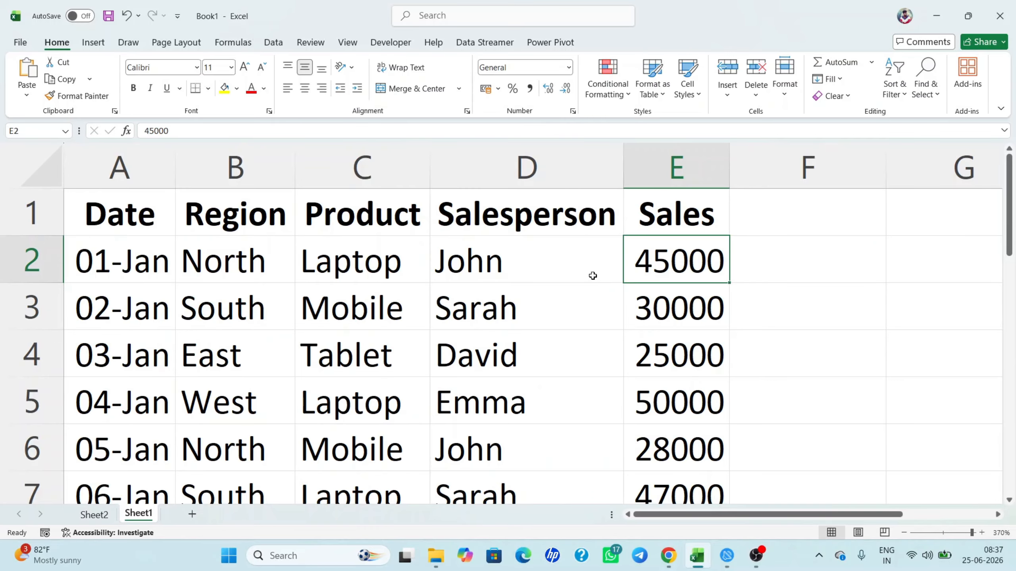
# Create a PivotTable on a new worksheet from Sheet1 range A1:E13, with Region as rows and Sales as values.
pyautogui.click(120, 219)
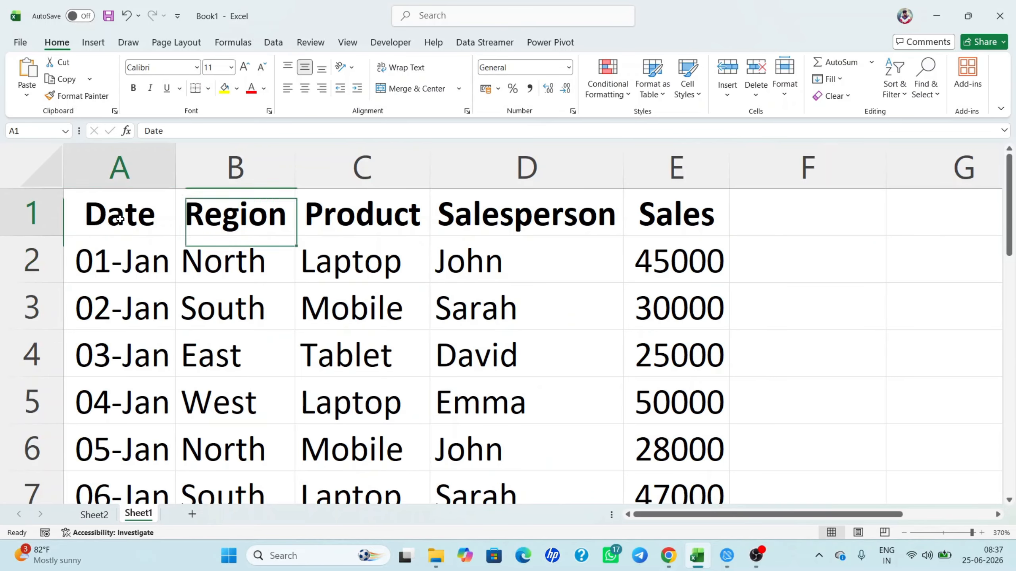
pyautogui.hotkey('ctrl', 'shift', 'Right')
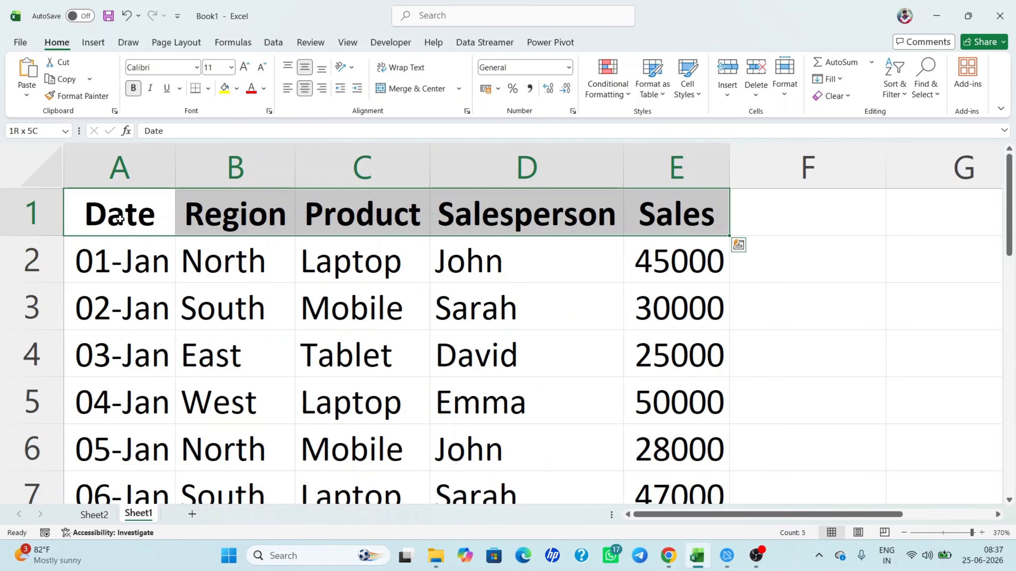
pyautogui.hotkey('ctrl', 'shift', 'Down')
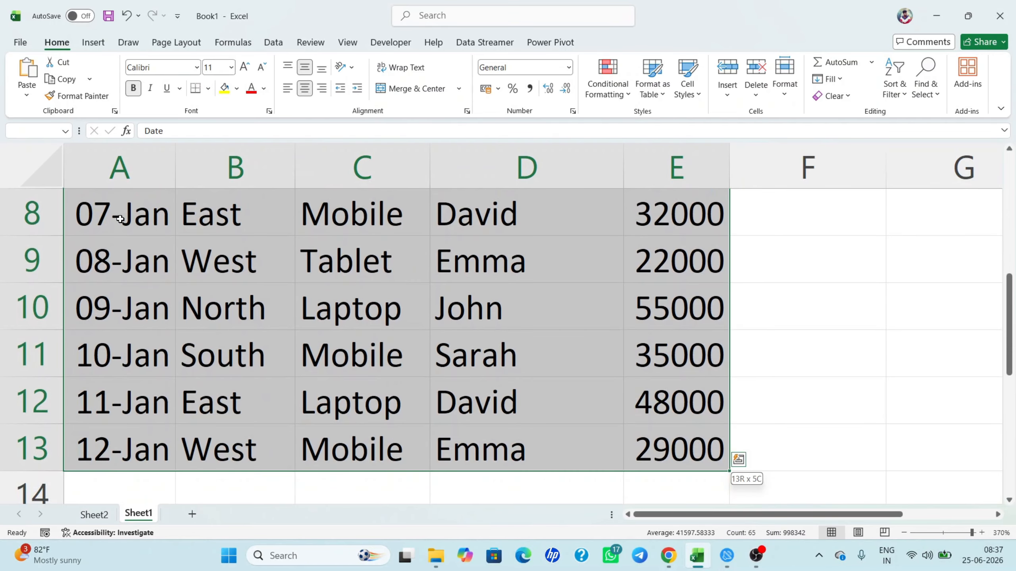
pyautogui.click(96, 44)
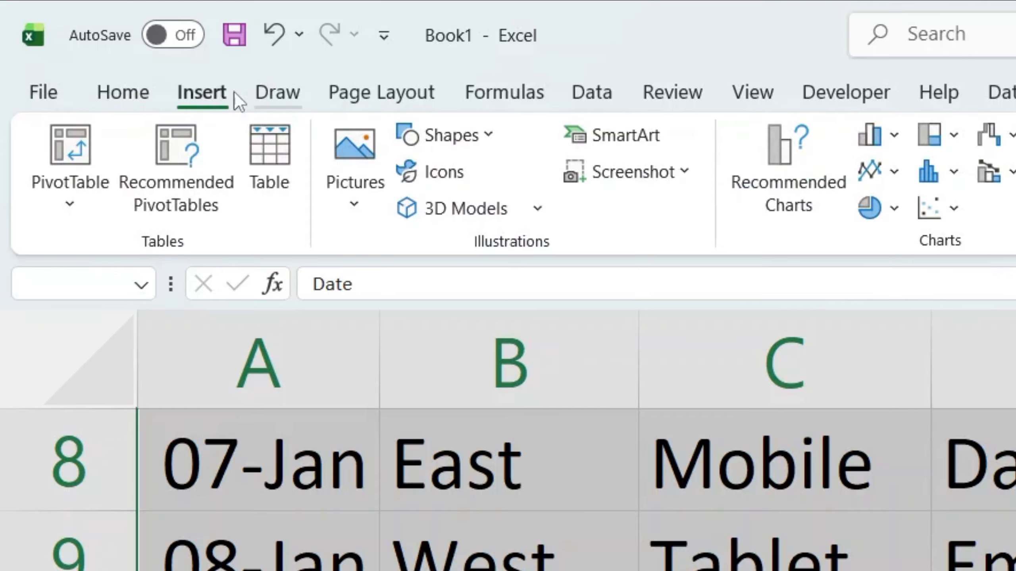
pyautogui.click(54, 206)
pyautogui.click(97, 251)
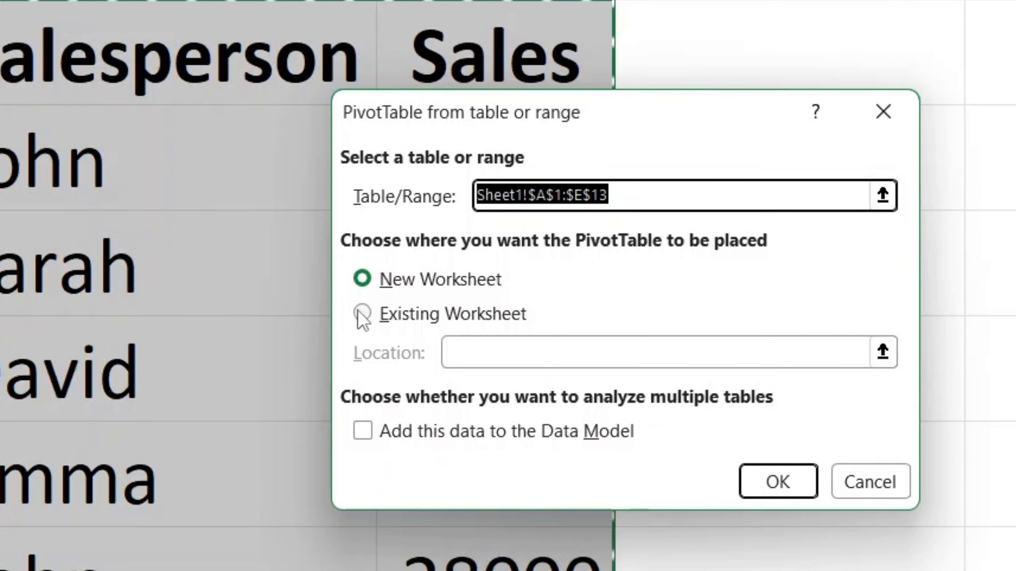
pyautogui.click(791, 497)
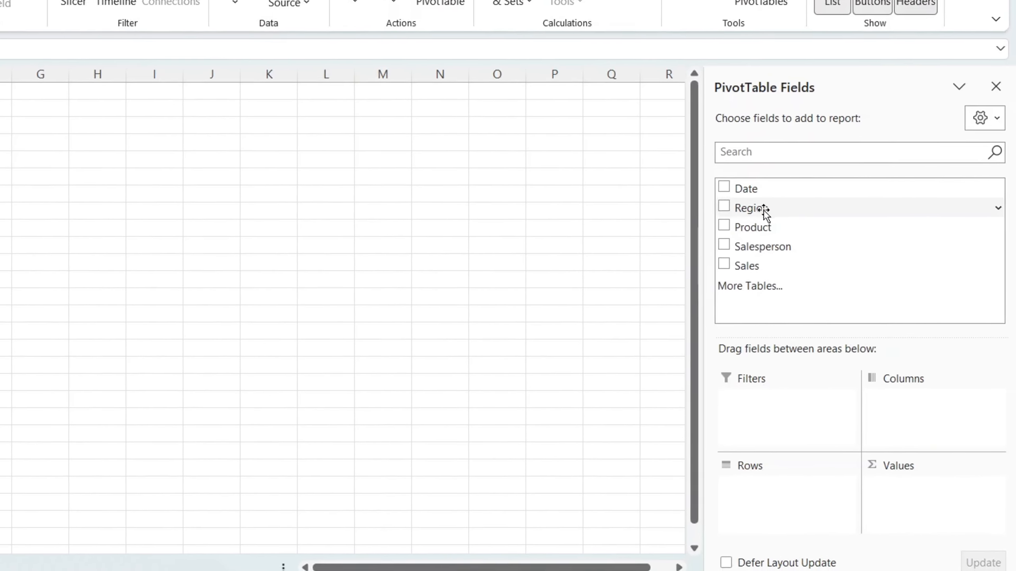
pyautogui.moveTo(764, 210); pyautogui.dragTo(822, 512)
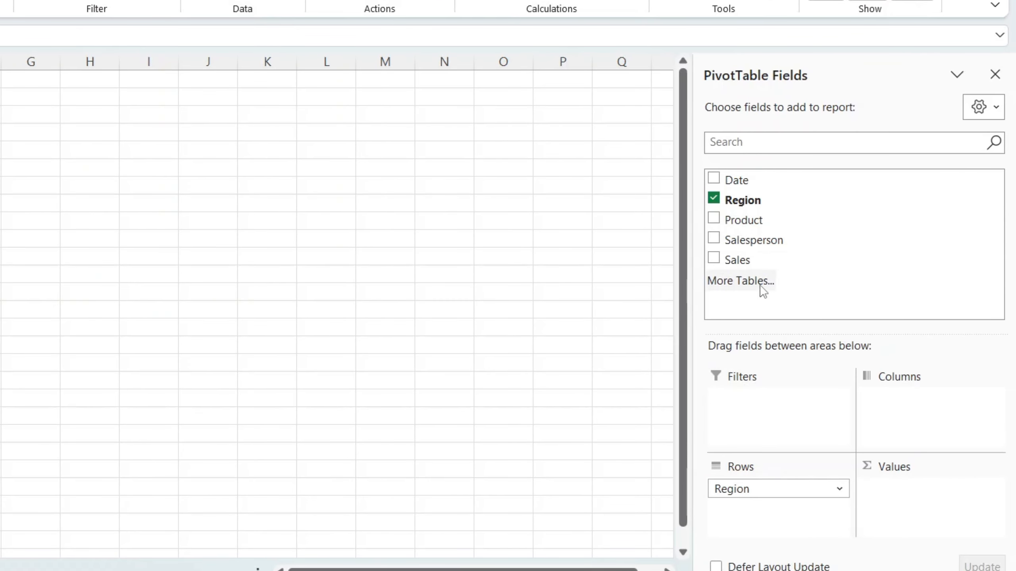
pyautogui.moveTo(741, 260); pyautogui.dragTo(927, 492)
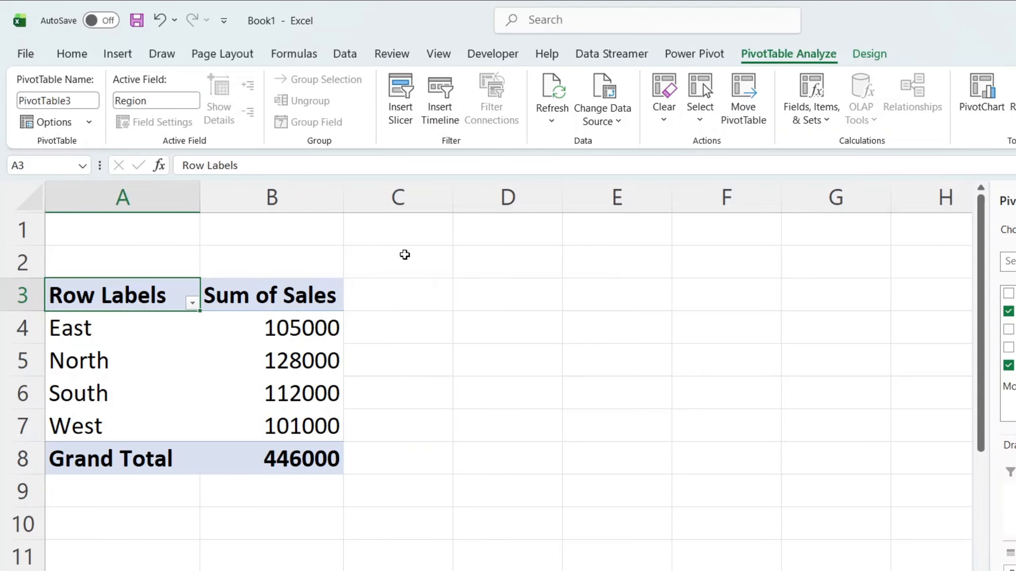
# Insert a Clustered Column PivotChart based on the region sales PivotTable.
pyautogui.click(118, 56)
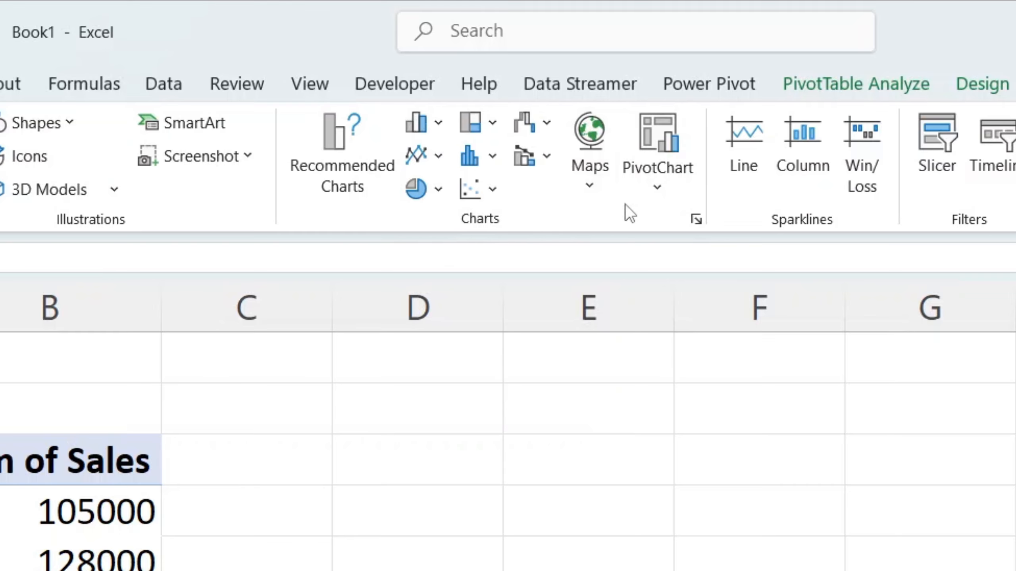
pyautogui.click(671, 183)
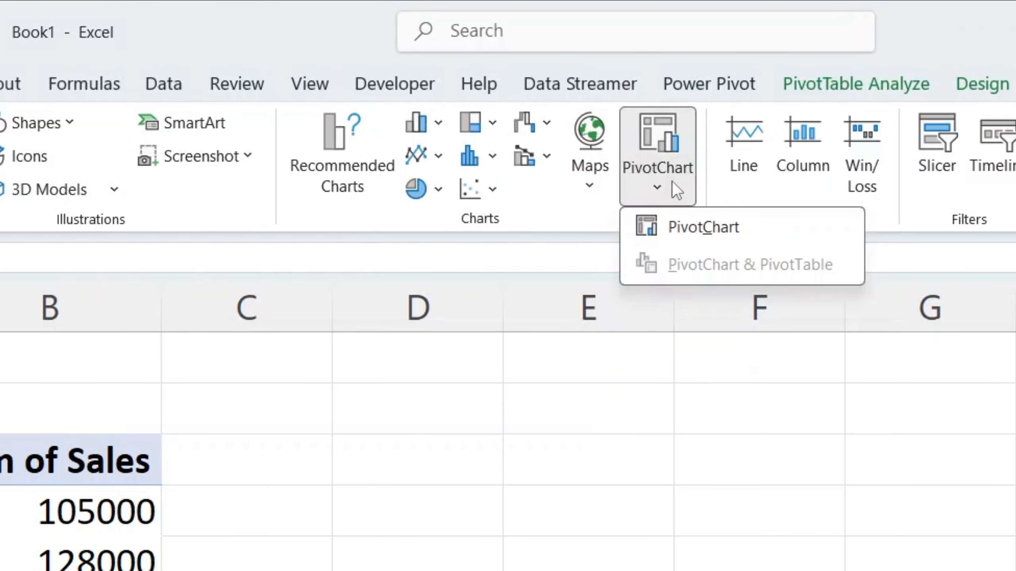
pyautogui.click(681, 231)
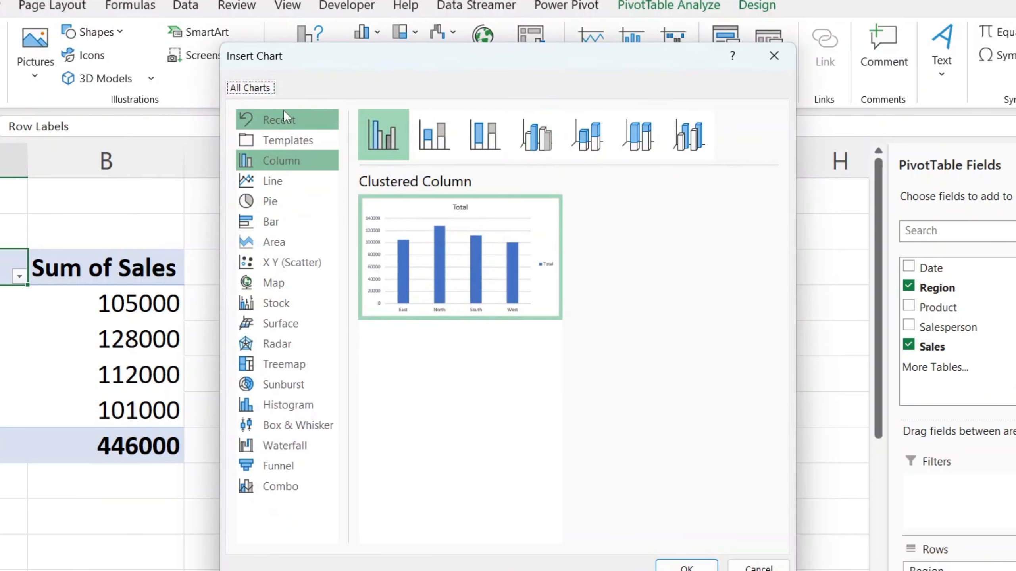
pyautogui.click(293, 200)
pyautogui.click(283, 224)
pyautogui.click(288, 191)
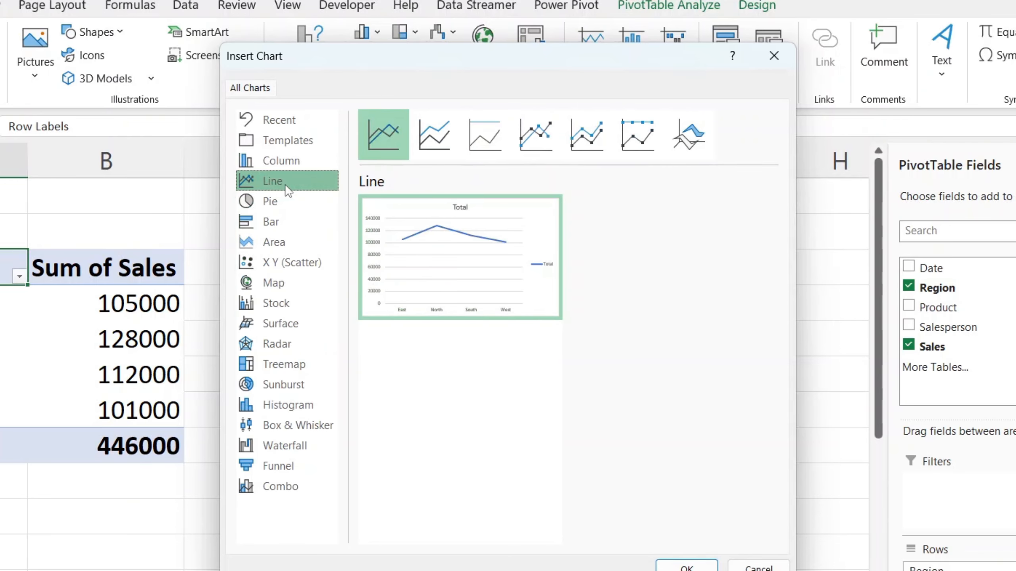
pyautogui.click(296, 164)
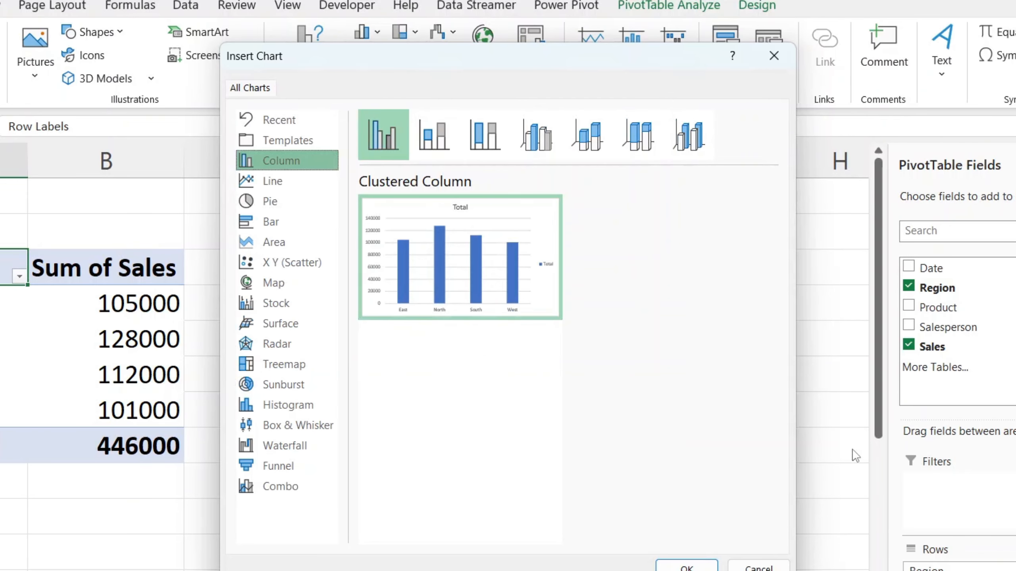
pyautogui.moveTo(481, 219)
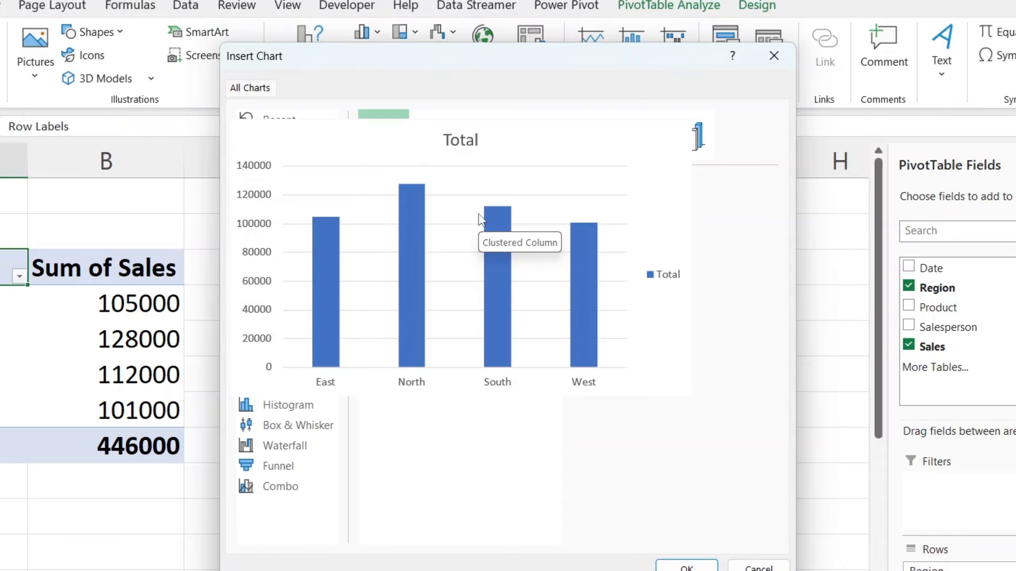
pyautogui.click(688, 566)
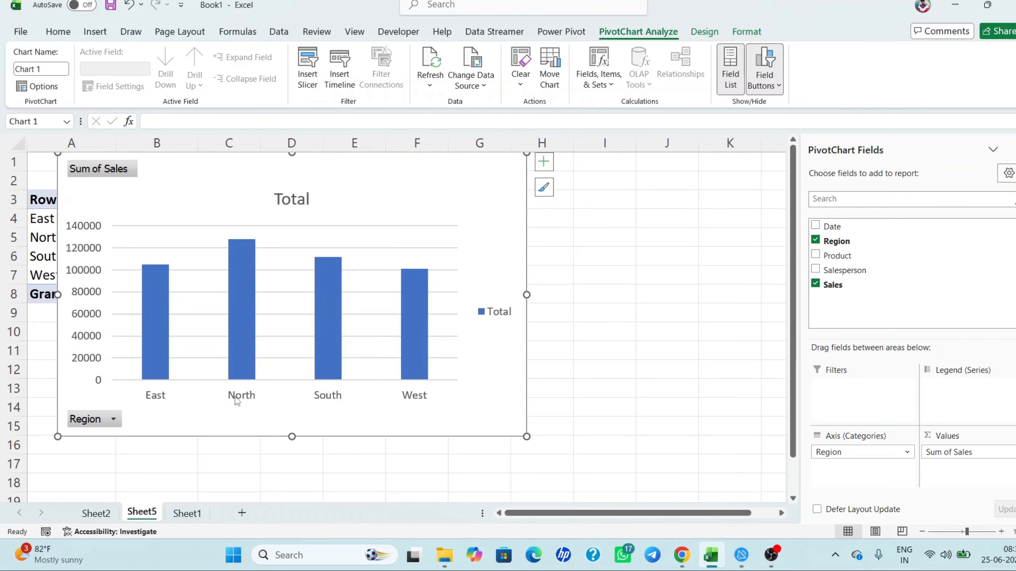
# Move the PivotChart beside the PivotTable and shrink it to fit roughly columns D to J.
pyautogui.moveTo(222, 168); pyautogui.dragTo(386, 184)
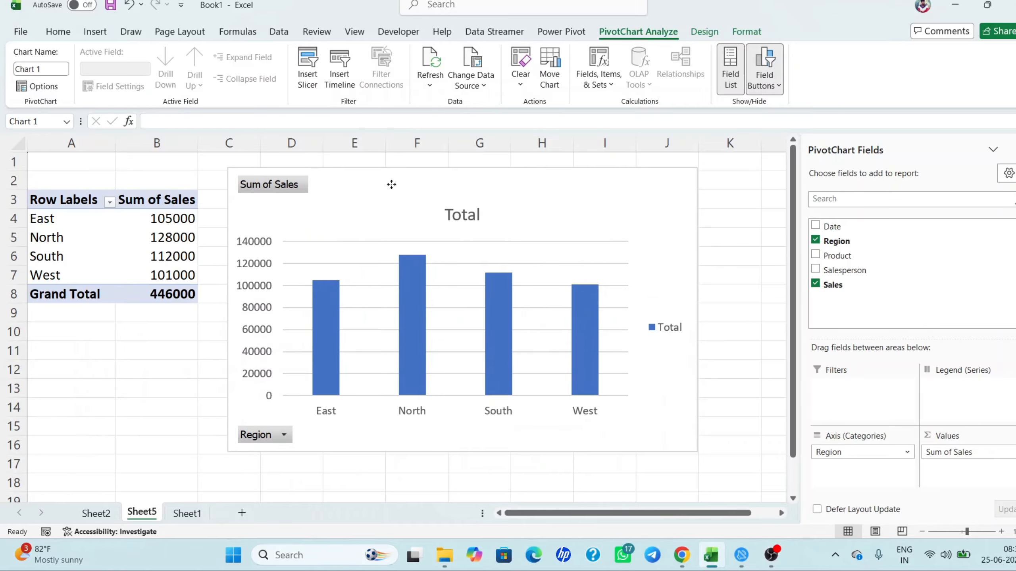
pyautogui.moveTo(221, 452); pyautogui.dragTo(264, 374)
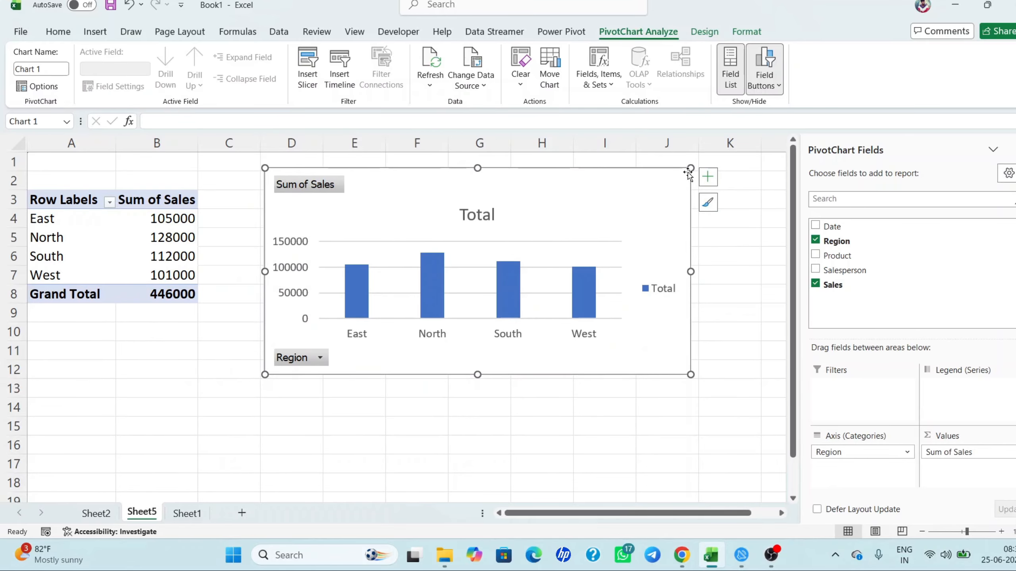
pyautogui.click(639, 191)
pyautogui.moveTo(634, 192); pyautogui.dragTo(648, 174)
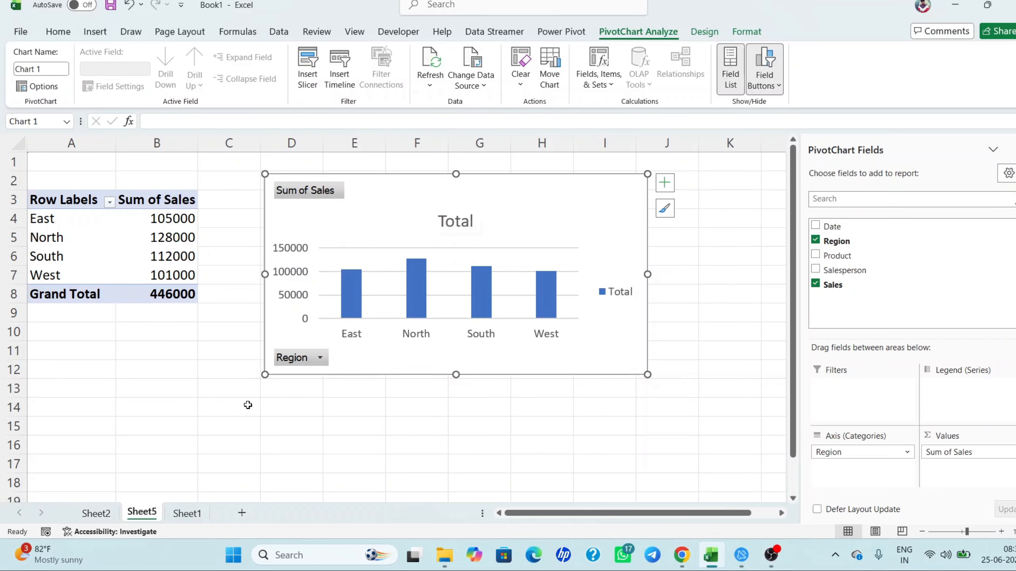
# Add a new blank worksheet after Sheet1.
pyautogui.click(191, 516)
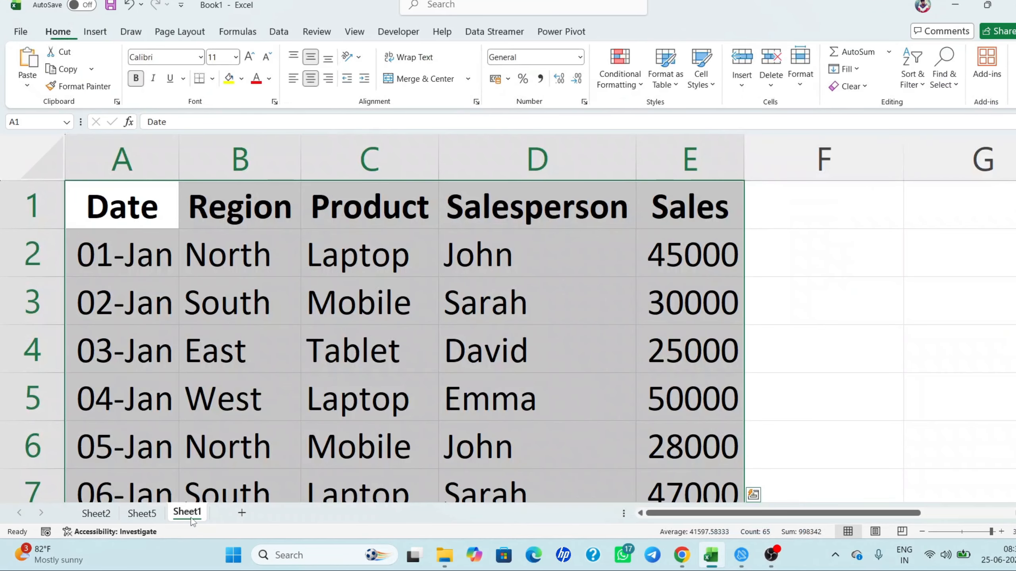
pyautogui.click(242, 514)
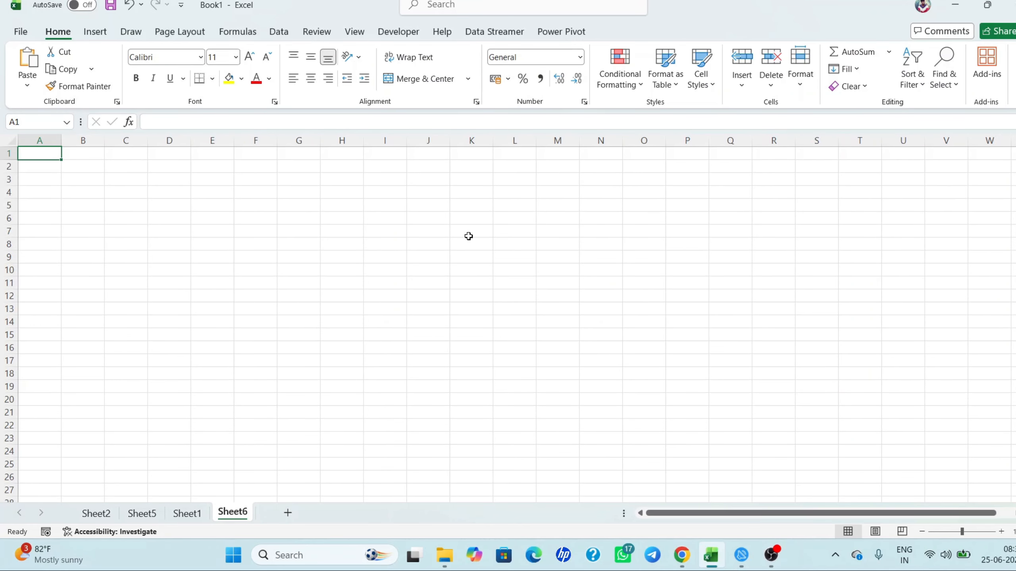
pyautogui.scroll(8, 234, 236)
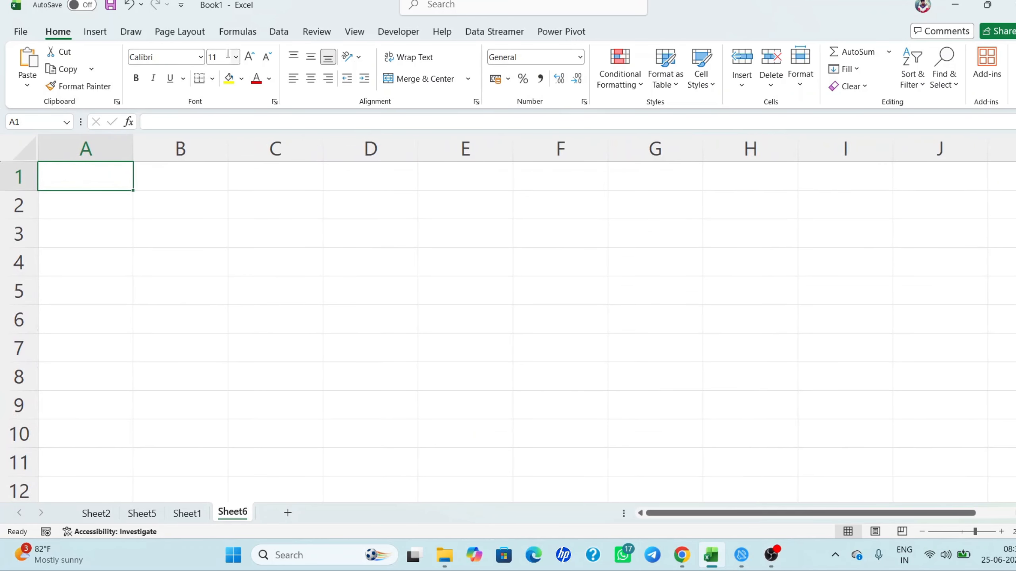
# Create a PivotChart at Sheet6 cell A1 from Sheet1 range A1:E13, with Region as axis categories and Sales as values.
pyautogui.click(94, 31)
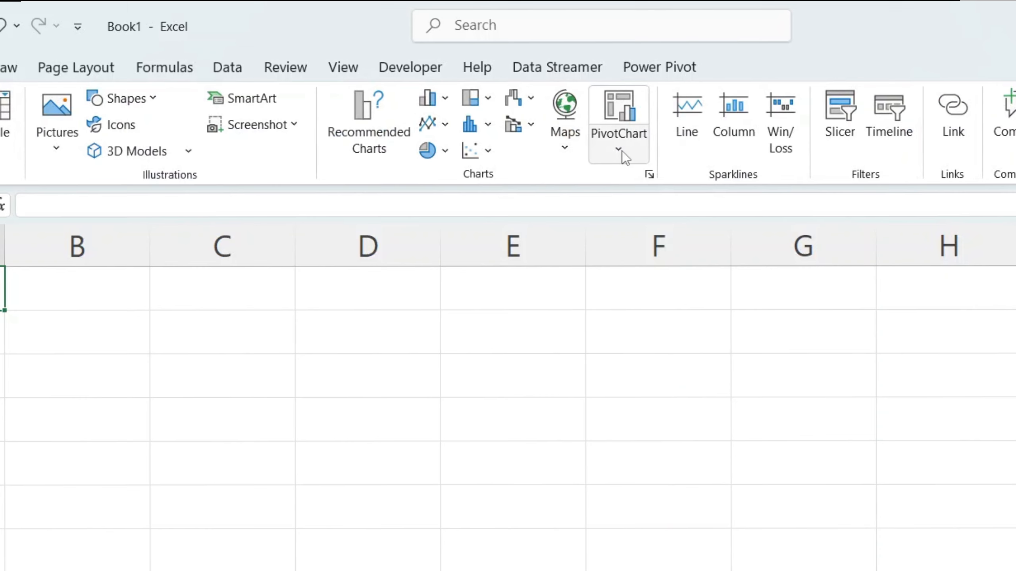
pyautogui.click(535, 86)
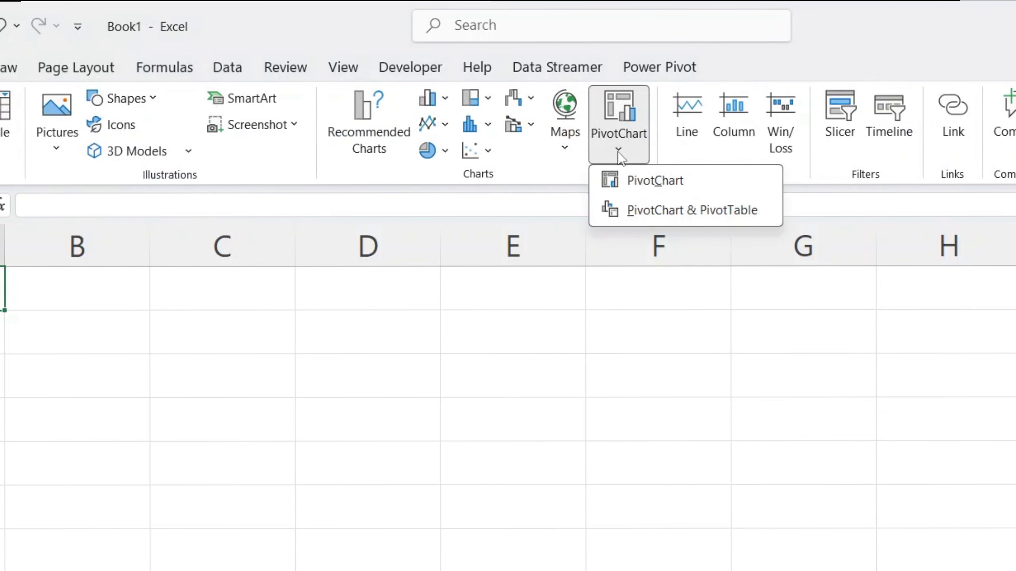
pyautogui.click(659, 182)
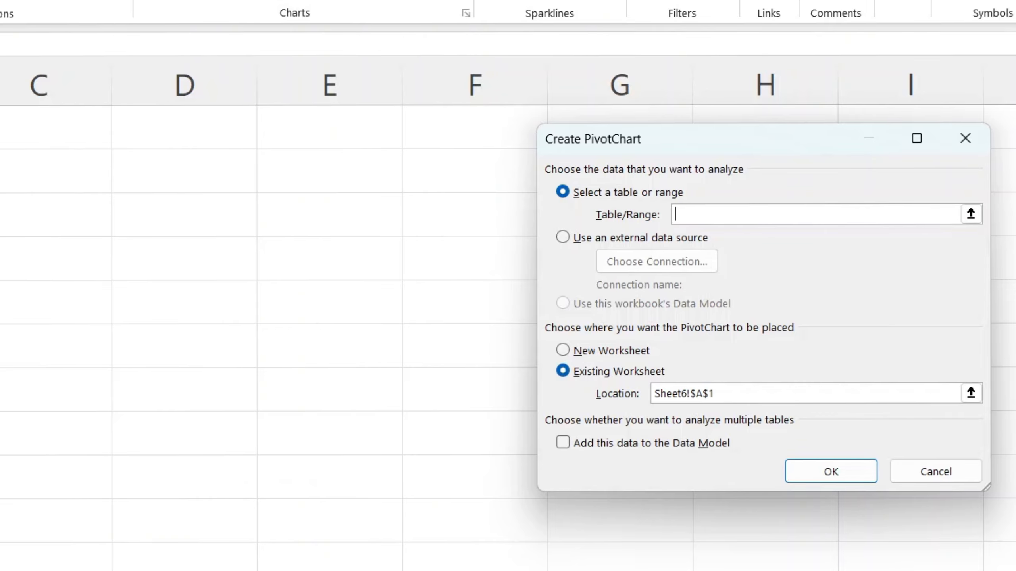
pyautogui.click(1, 570)
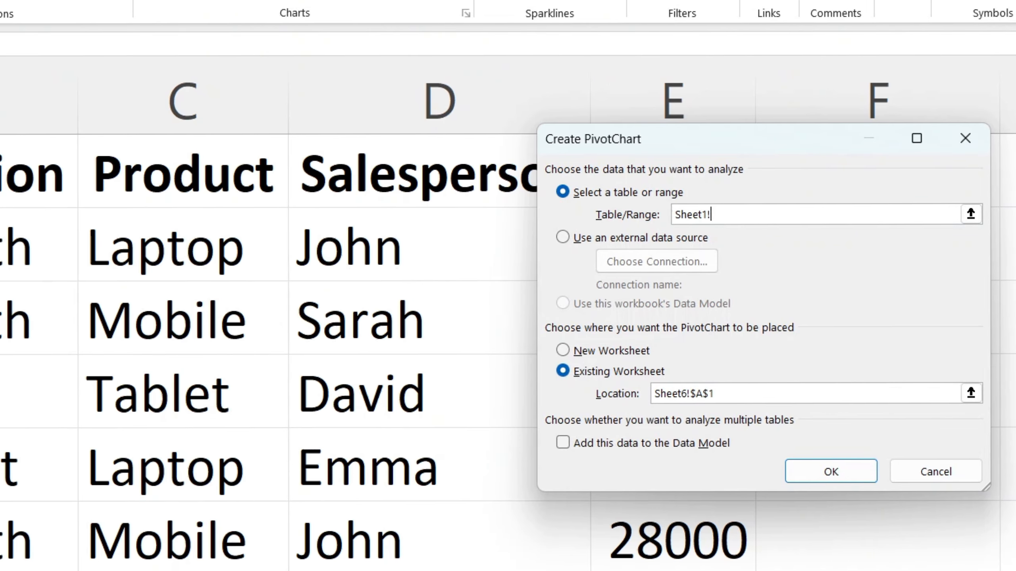
pyautogui.click(93, 144)
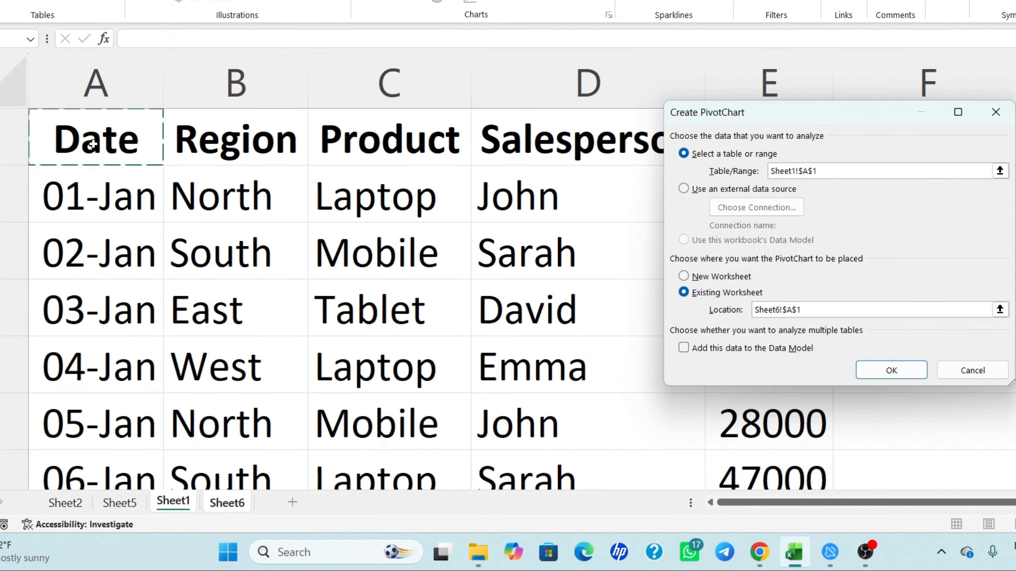
pyautogui.hotkey('ctrl', 'shift', 'Right')
pyautogui.hotkey('ctrl', 'shift', 'Down')
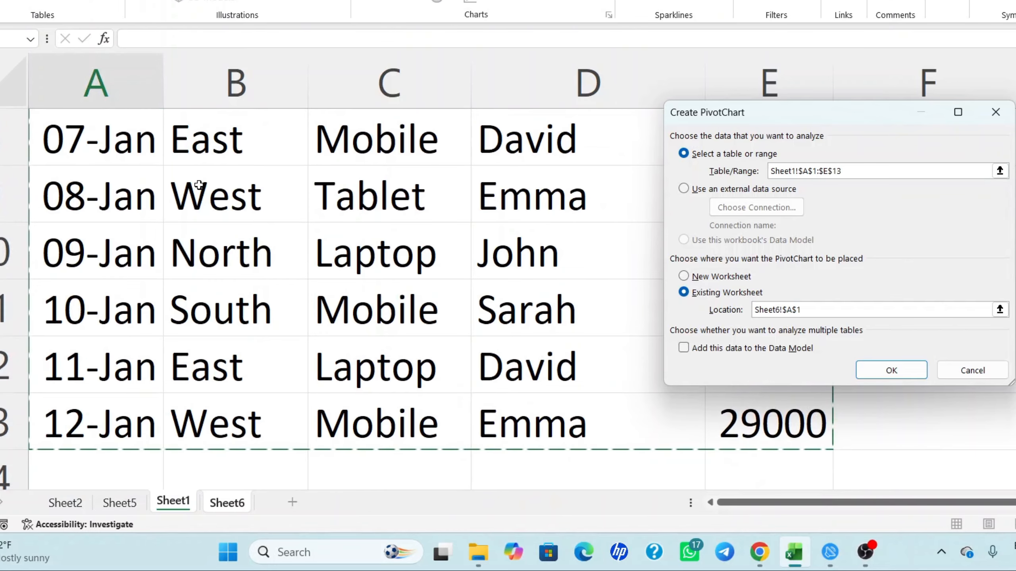
pyautogui.scroll(3, 306, 221)
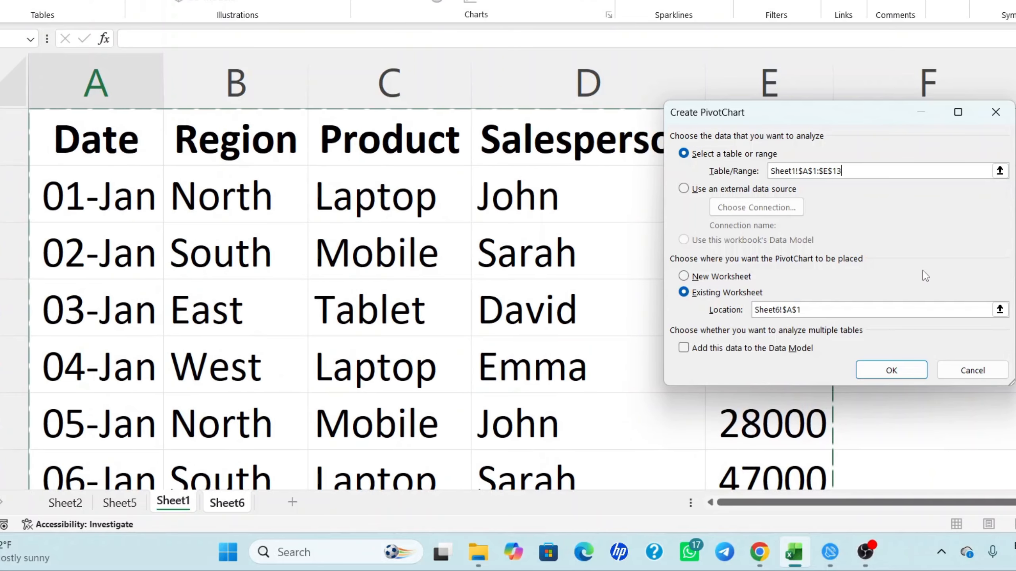
pyautogui.click(903, 377)
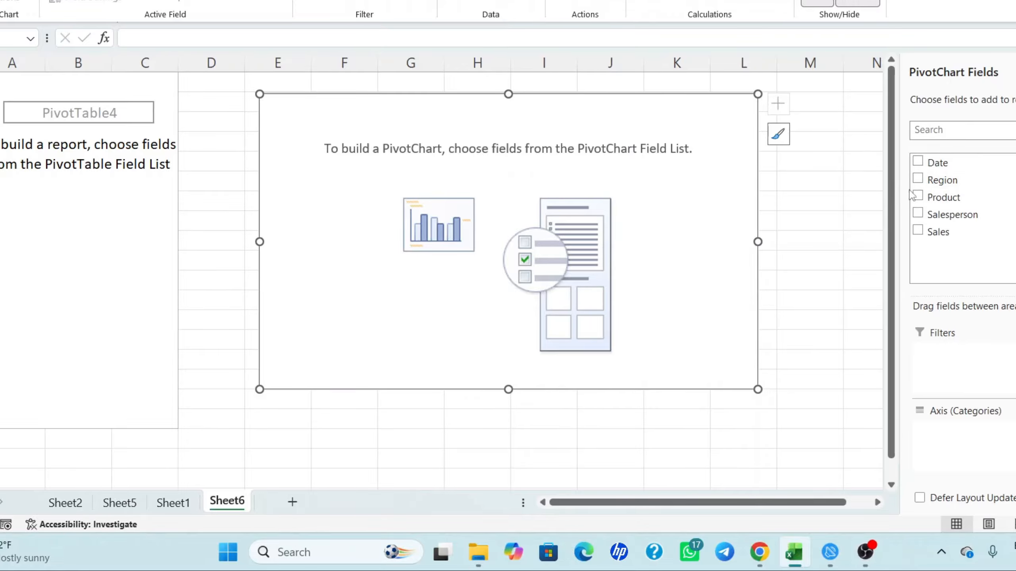
pyautogui.moveTo(948, 181); pyautogui.dragTo(971, 395)
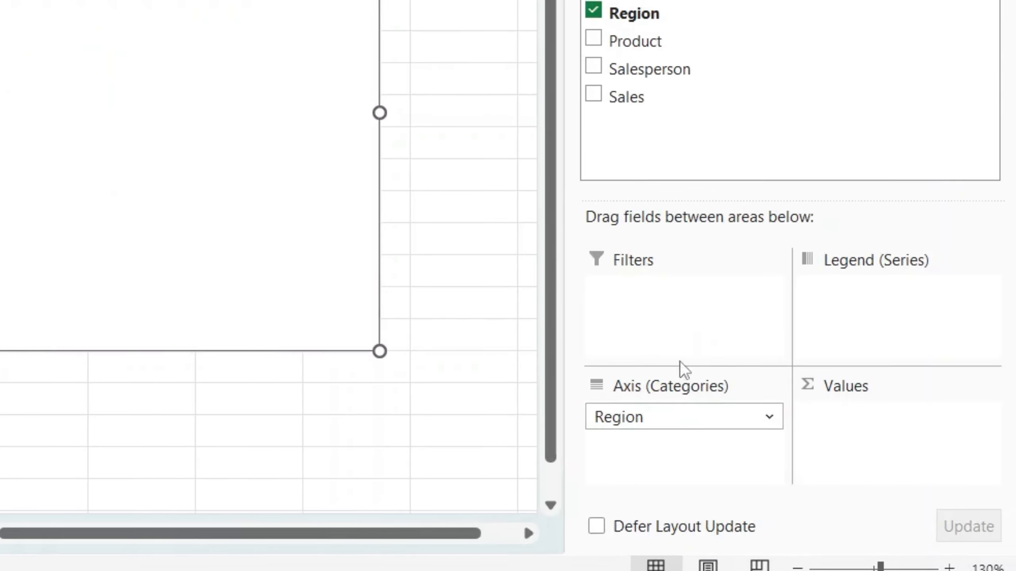
pyautogui.moveTo(636, 100); pyautogui.dragTo(883, 418)
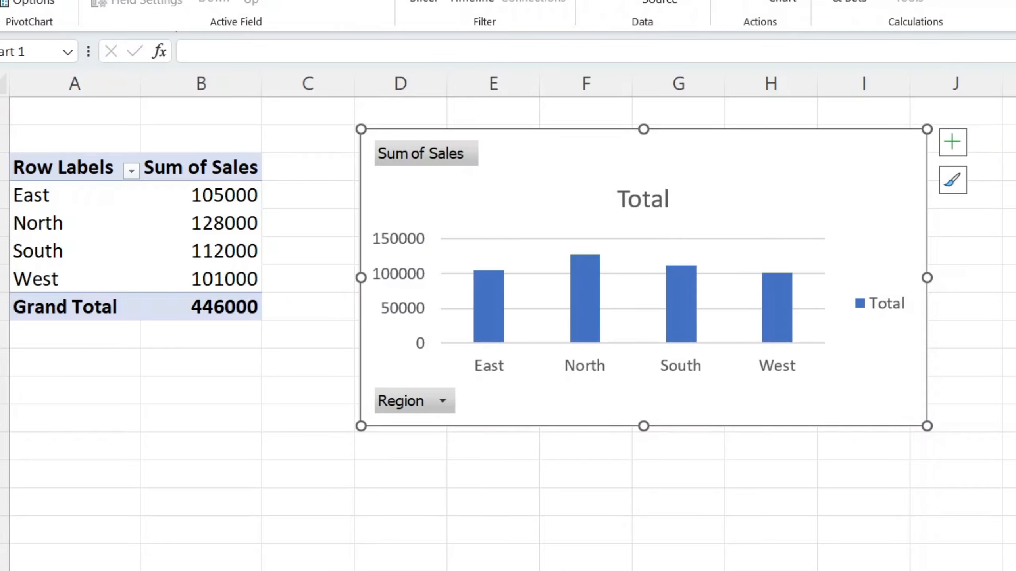
# Rename the Sales value field of the PivotTable on Sheet6 as region sales, keeping the Sum calculation.
pyautogui.click(312, 569)
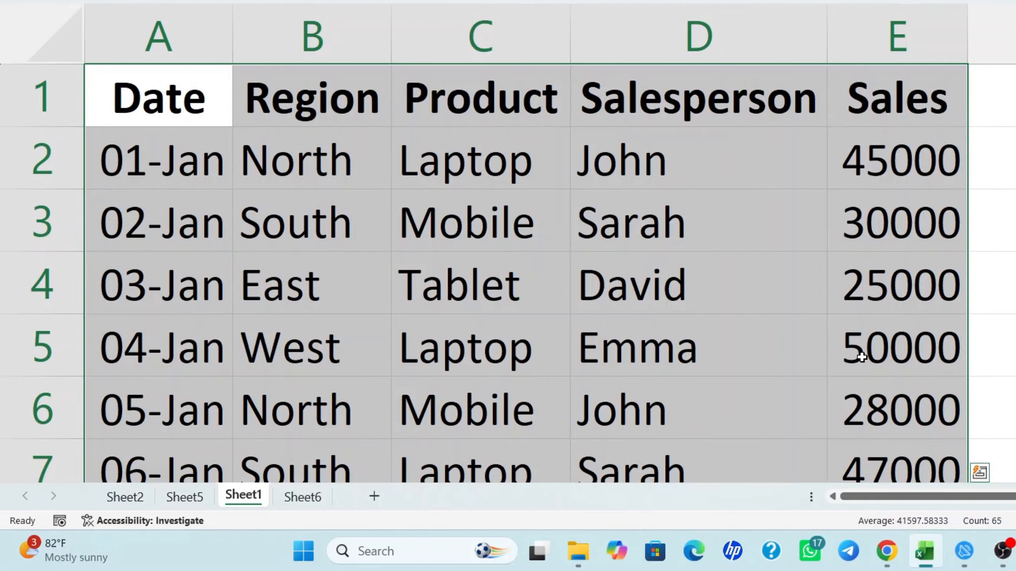
pyautogui.click(302, 496)
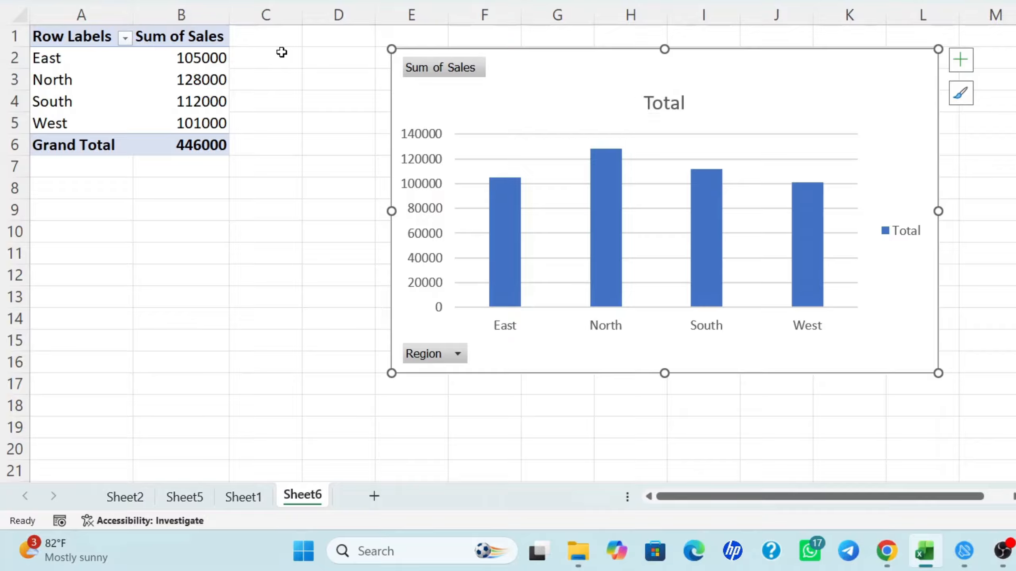
pyautogui.doubleClick(181, 36)
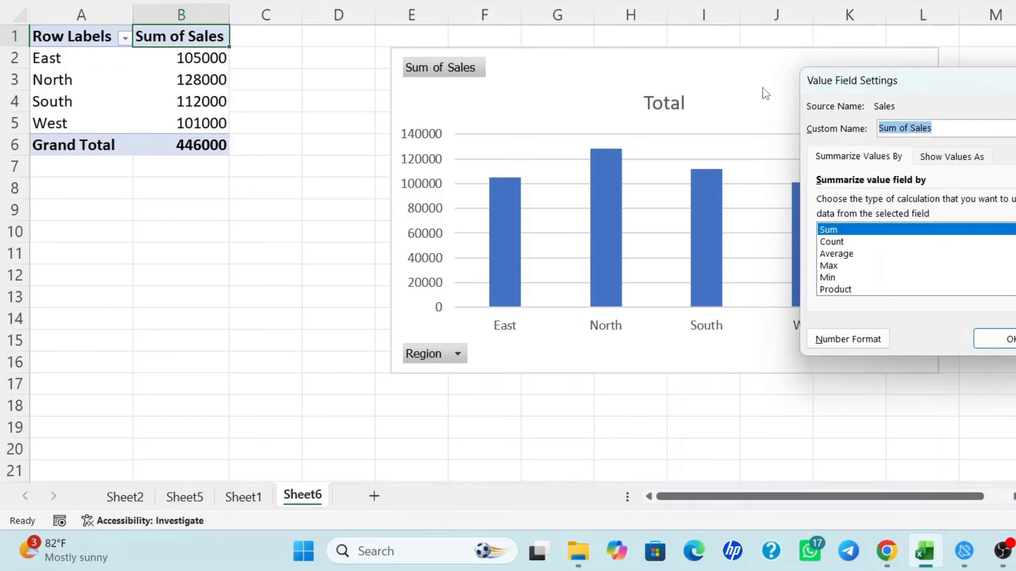
pyautogui.click(946, 130)
pyautogui.press('BackSpace')
pyautogui.press('BackSpace')
pyautogui.press('BackSpace')
pyautogui.press('BackSpace')
pyautogui.press('BackSpace')
pyautogui.press('BackSpace')
pyautogui.press('BackSpace')
pyautogui.press('BackSpace')
pyautogui.press('BackSpace')
pyautogui.press('BackSpace')
pyautogui.press('BackSpace')
pyautogui.press('BackSpace')
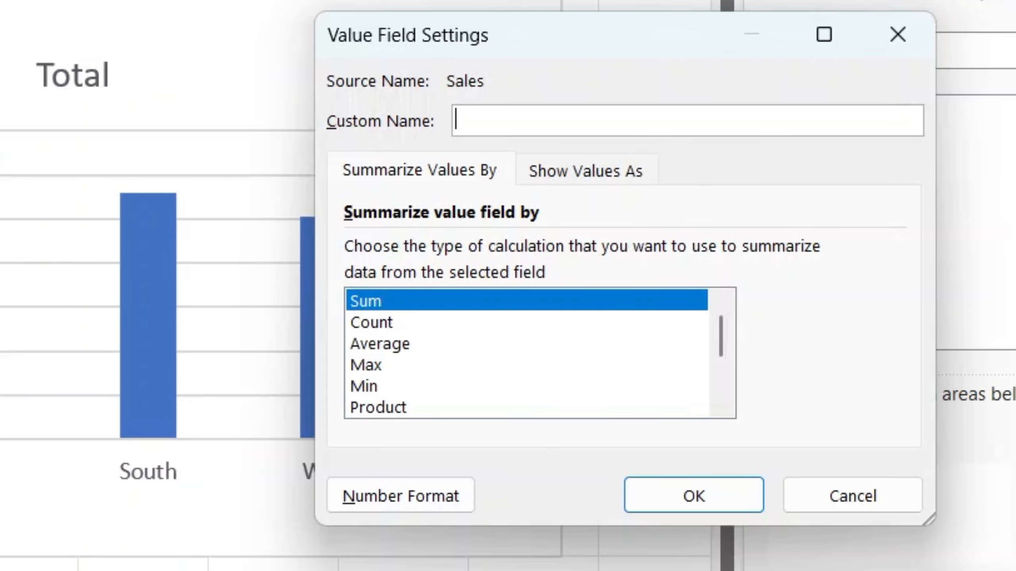
pyautogui.write('region sal')
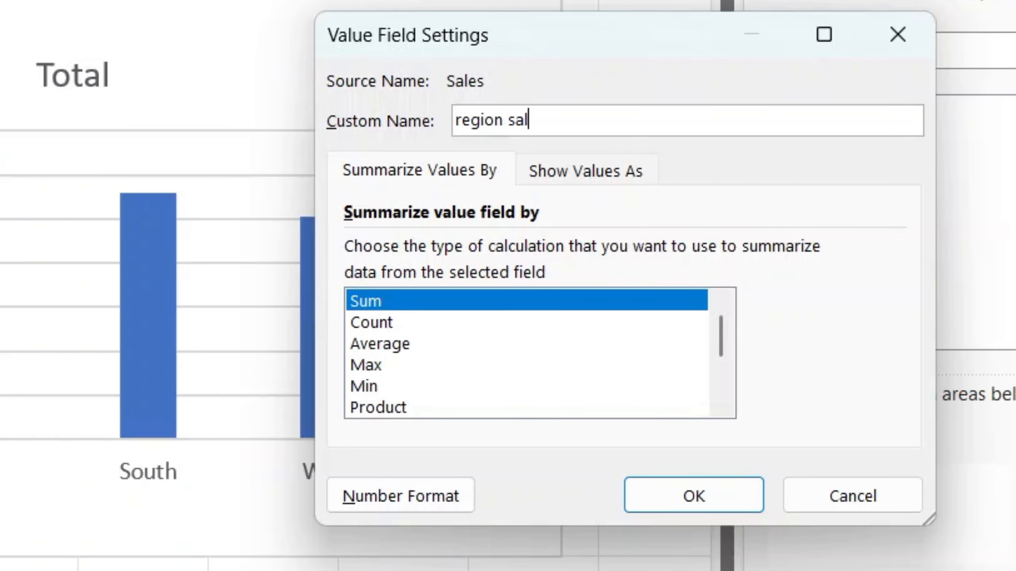
pyautogui.write('es')
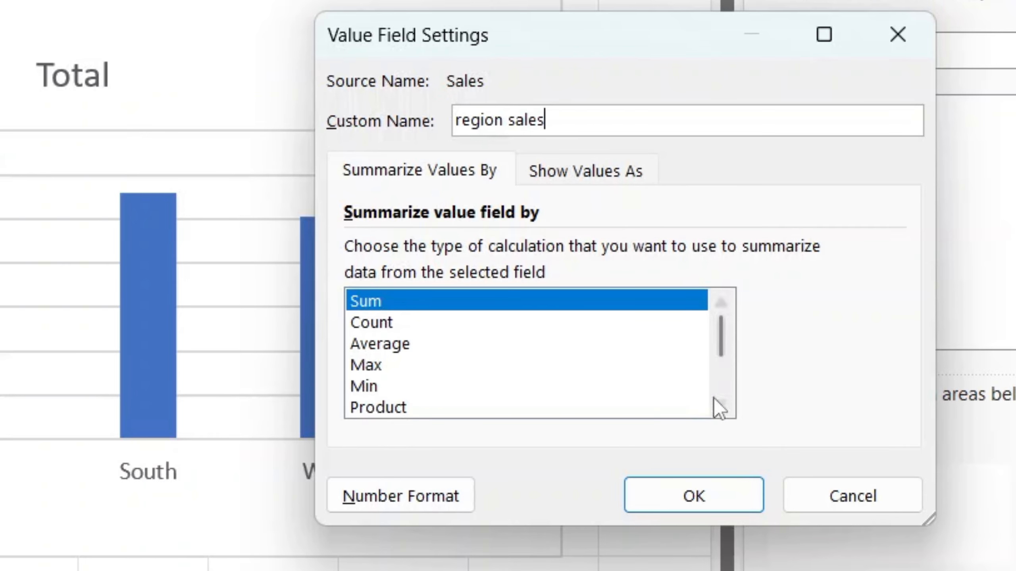
pyautogui.click(681, 492)
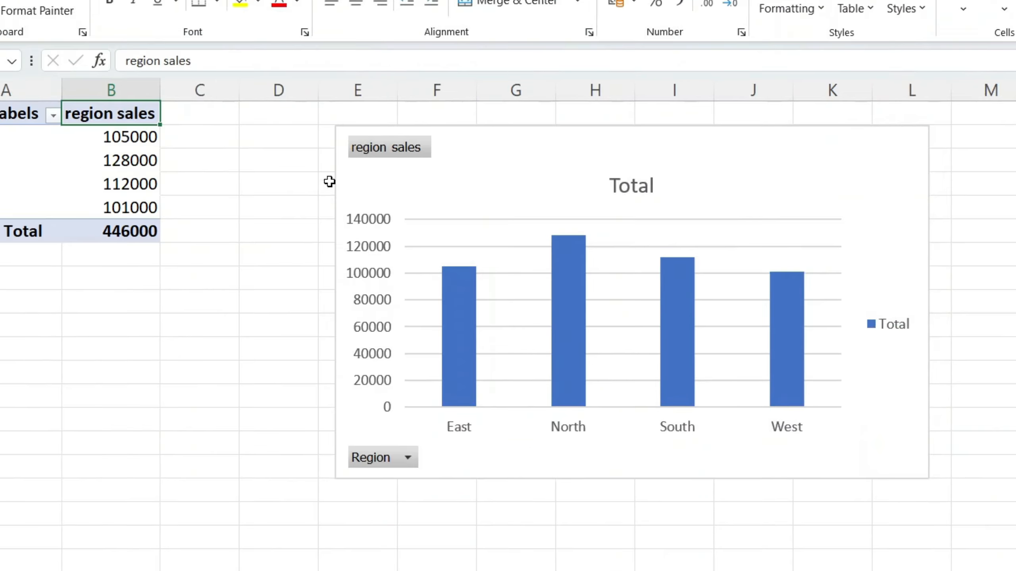